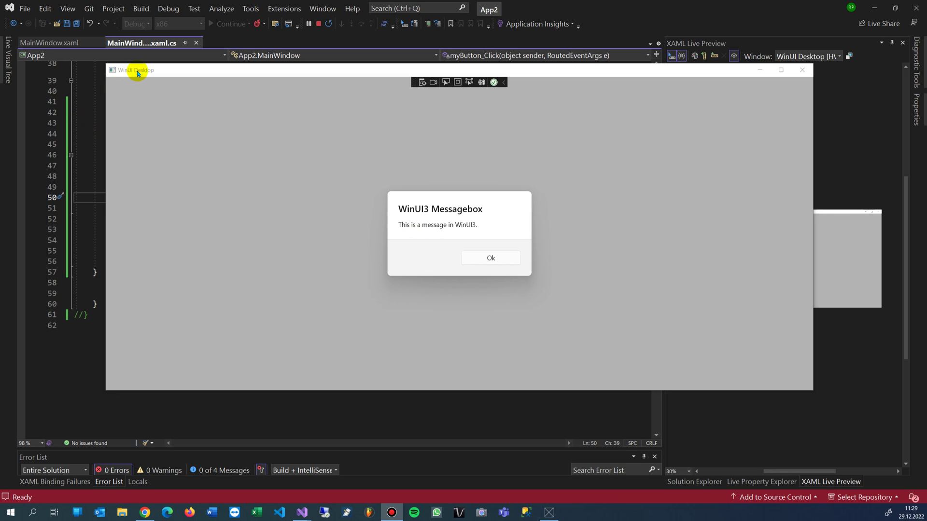
# Step: Dismiss the test message box in the running WinUI app with Ok
pyautogui.click(482, 259)
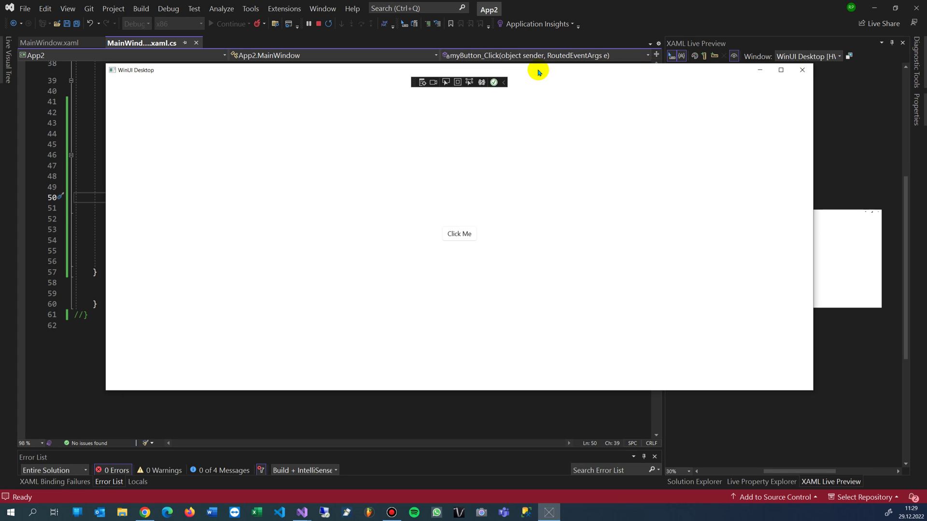
# Step: Stop the running app and review the ContentDialog initializer with its Title, Content and CloseButtonText
pyautogui.click(801, 69)
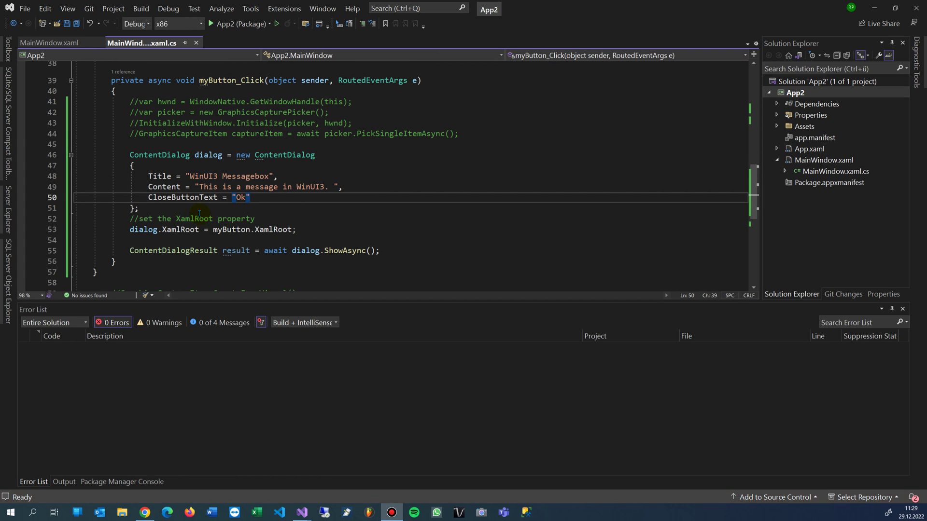
pyautogui.moveTo(127, 154); pyautogui.dragTo(253, 197)
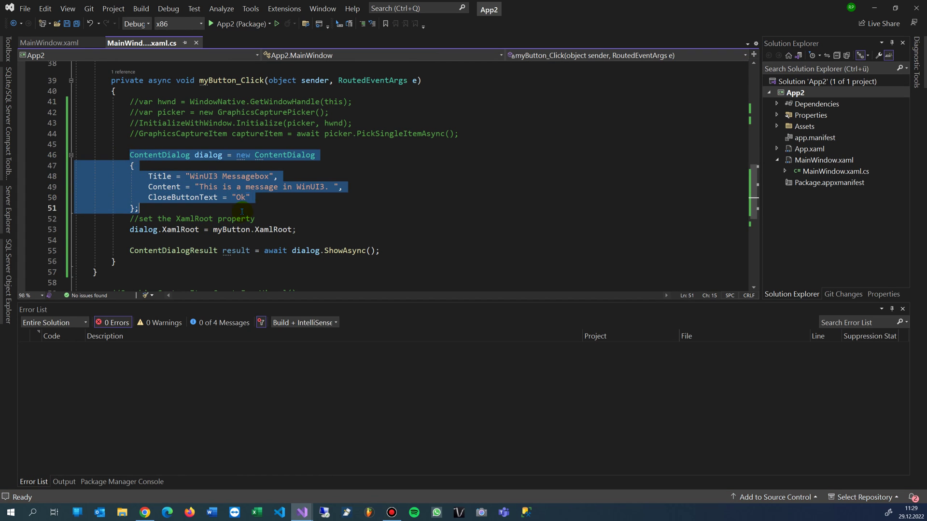
pyautogui.click(172, 159)
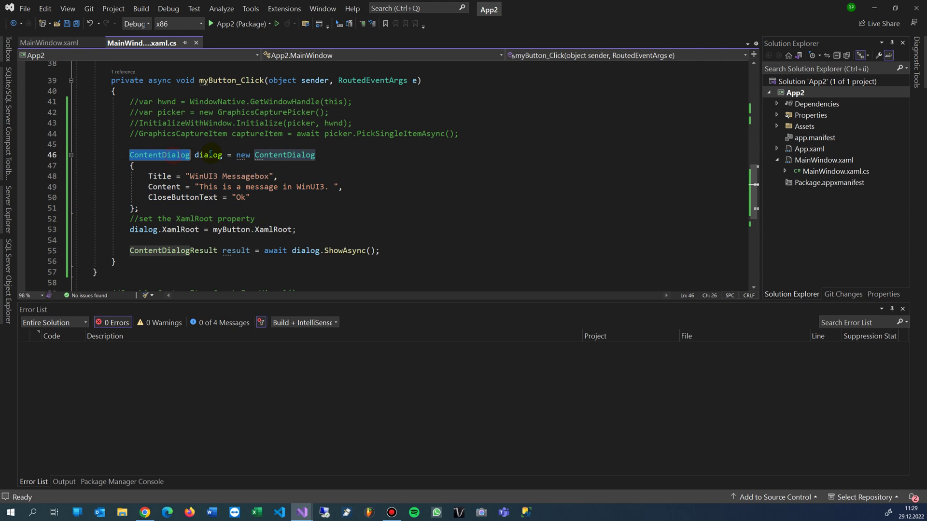
pyautogui.click(222, 155)
pyautogui.moveTo(208, 155)
pyautogui.click(273, 155)
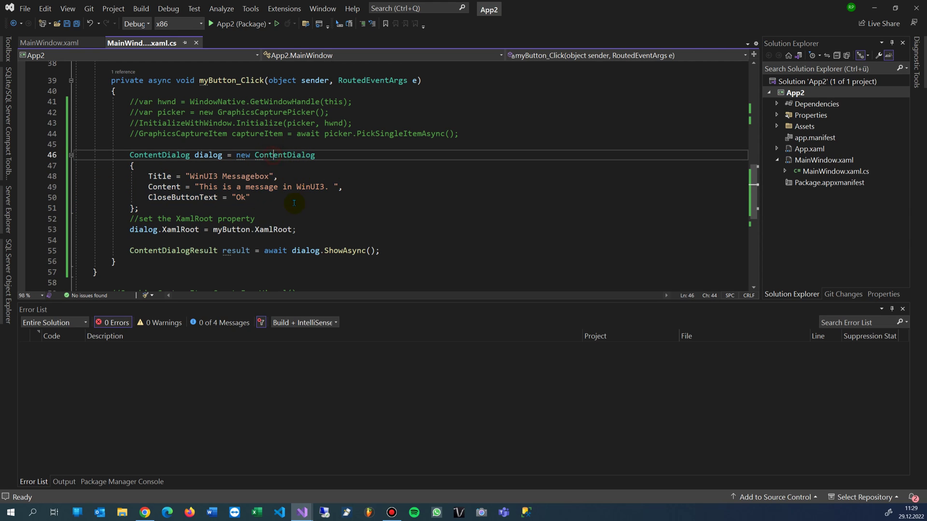
pyautogui.moveTo(132, 167); pyautogui.dragTo(133, 209)
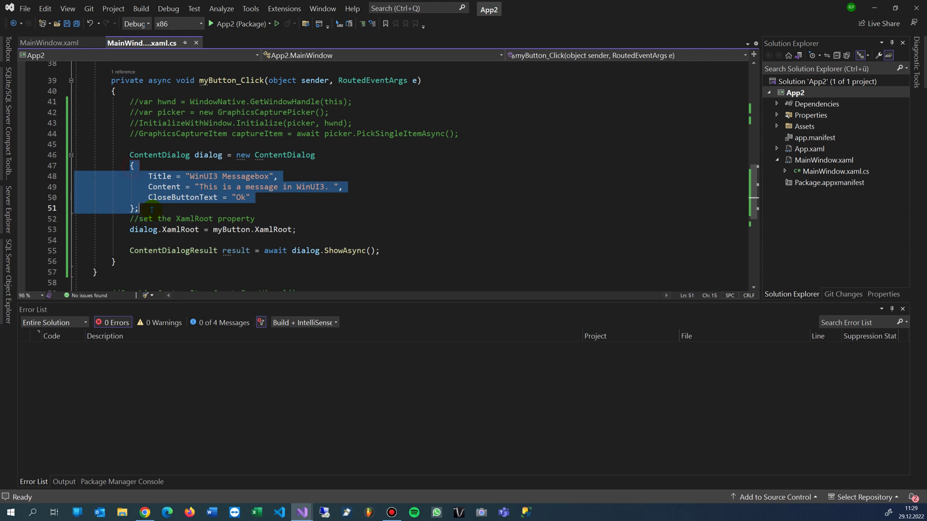
pyautogui.click(151, 187)
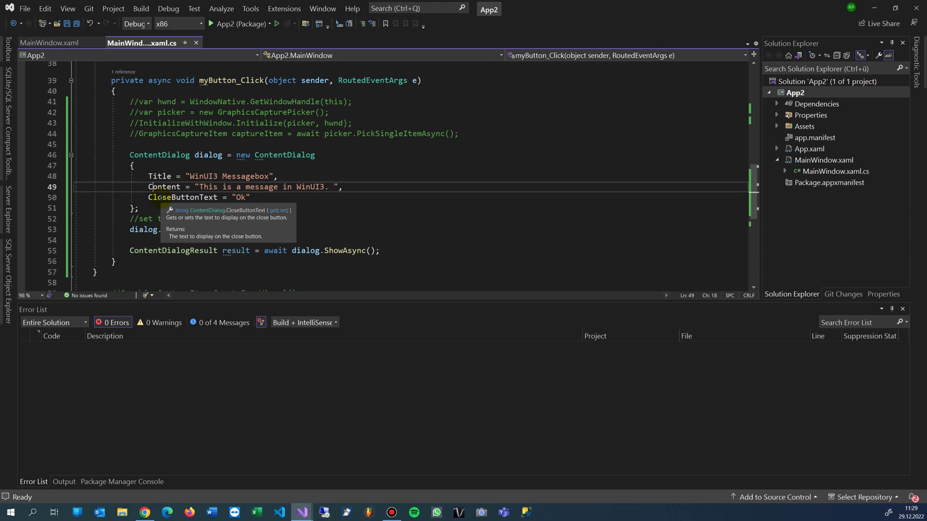
pyautogui.doubleClick(181, 197)
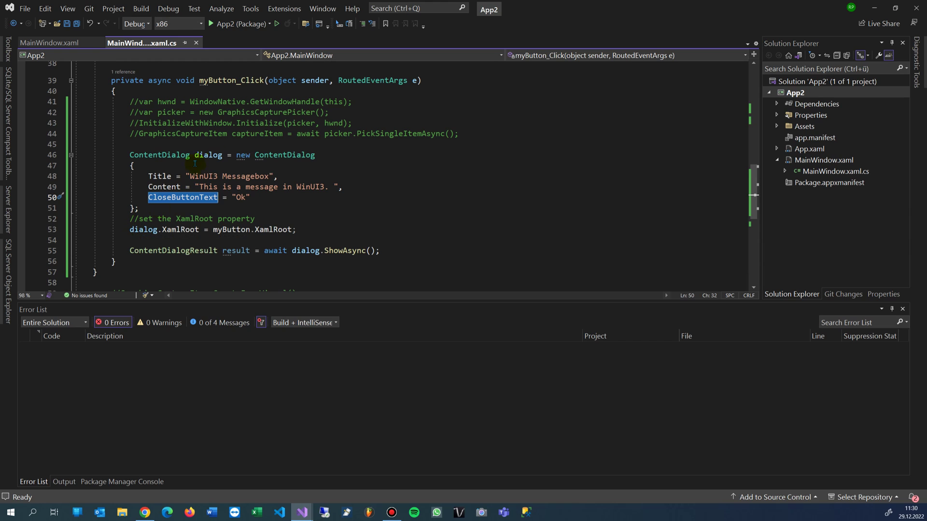
# Step: Review the dialog's XamlRoot set from myButton and the ShowAsync call, then move to MainWindow.xaml
pyautogui.doubleClick(210, 155)
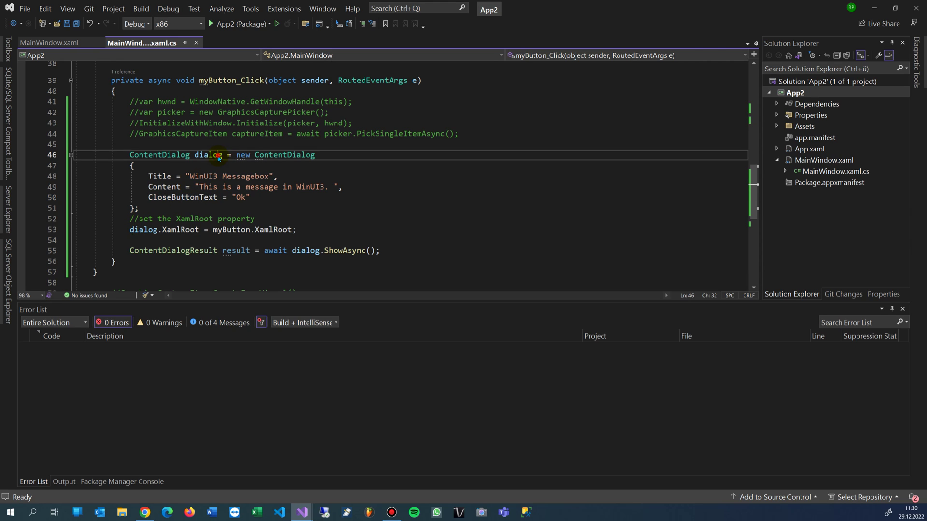
pyautogui.doubleClick(180, 229)
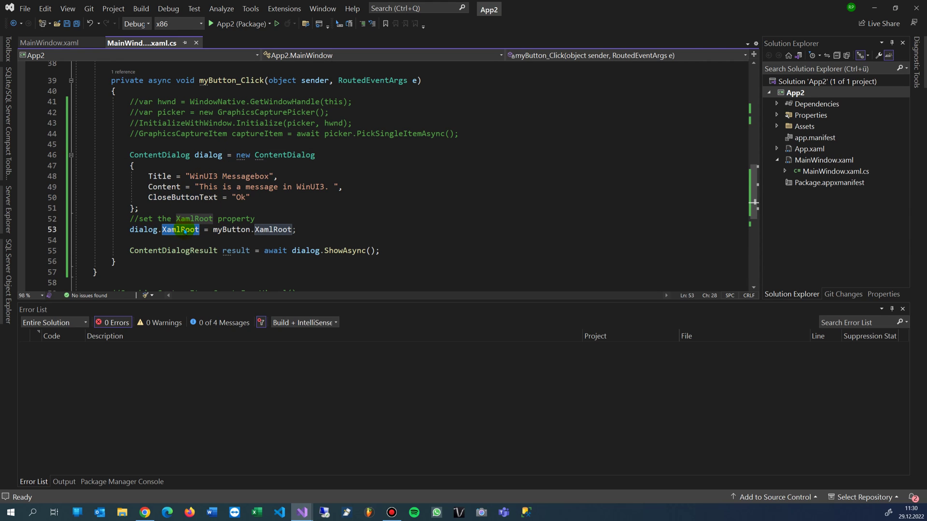
pyautogui.doubleClick(227, 231)
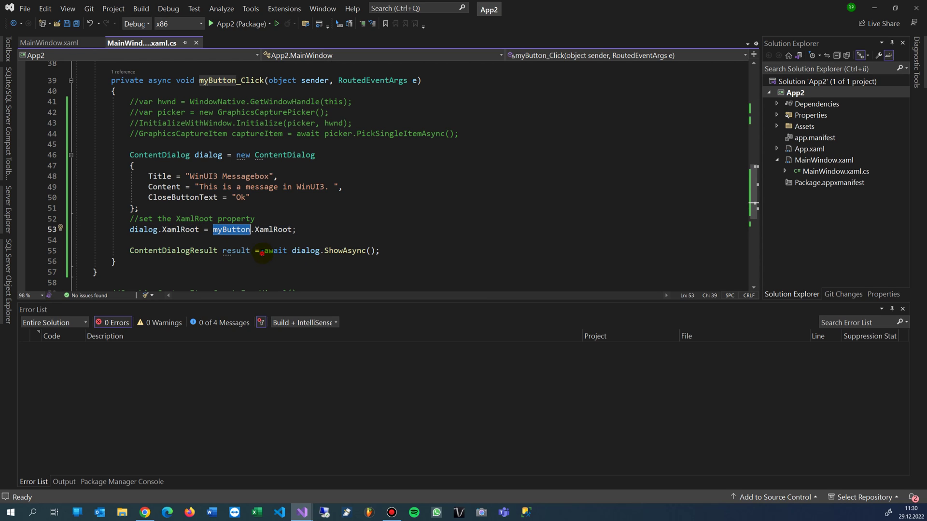
pyautogui.moveTo(263, 251); pyautogui.dragTo(382, 250)
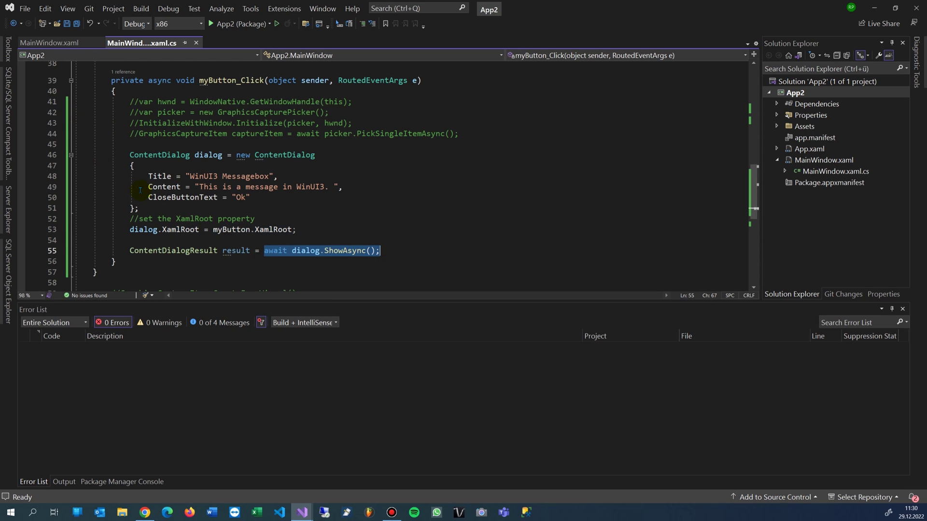
pyautogui.click(192, 229)
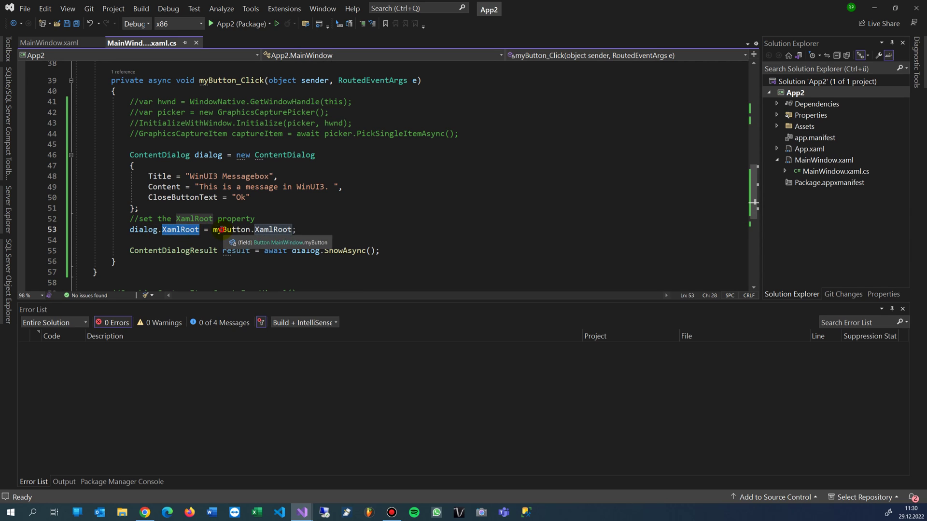
pyautogui.doubleClick(231, 229)
pyautogui.click(30, 42)
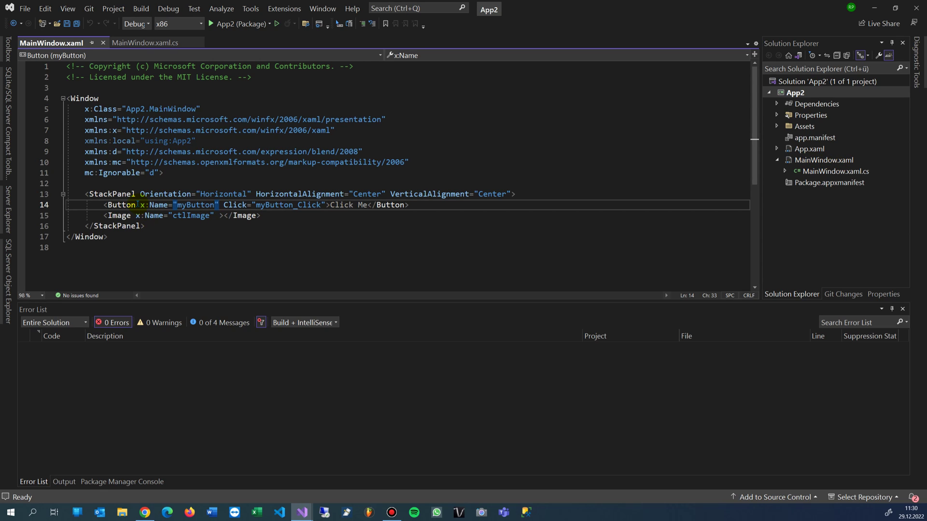
pyautogui.doubleClick(160, 205)
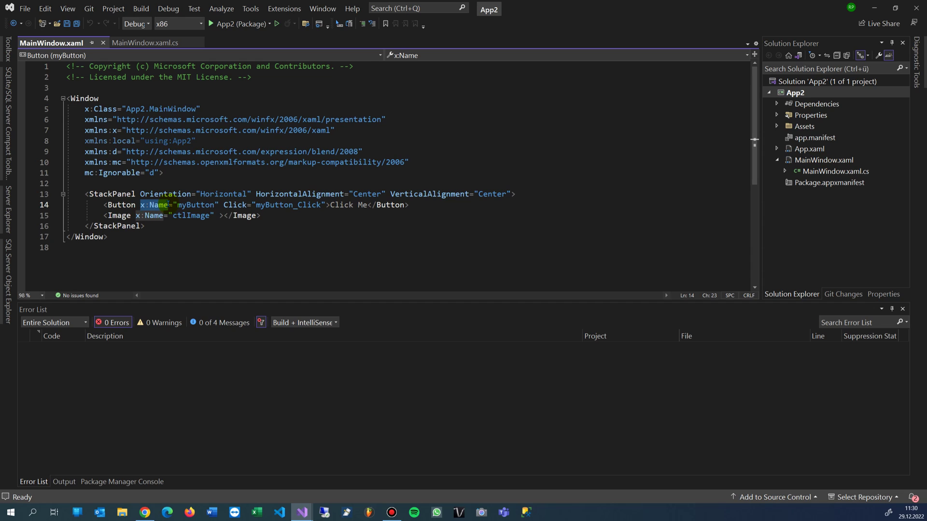
pyautogui.moveTo(169, 203); pyautogui.dragTo(211, 205)
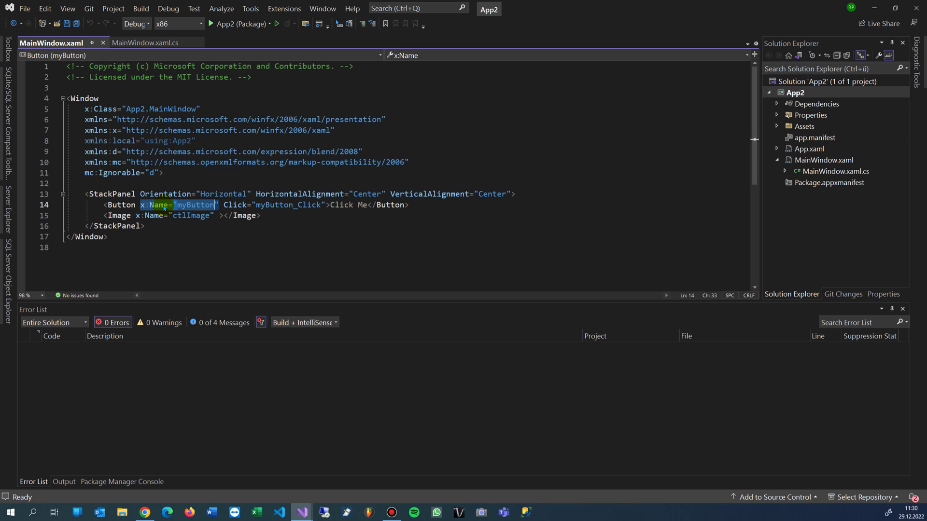
pyautogui.click(155, 236)
pyautogui.click(159, 205)
pyautogui.doubleClick(158, 205)
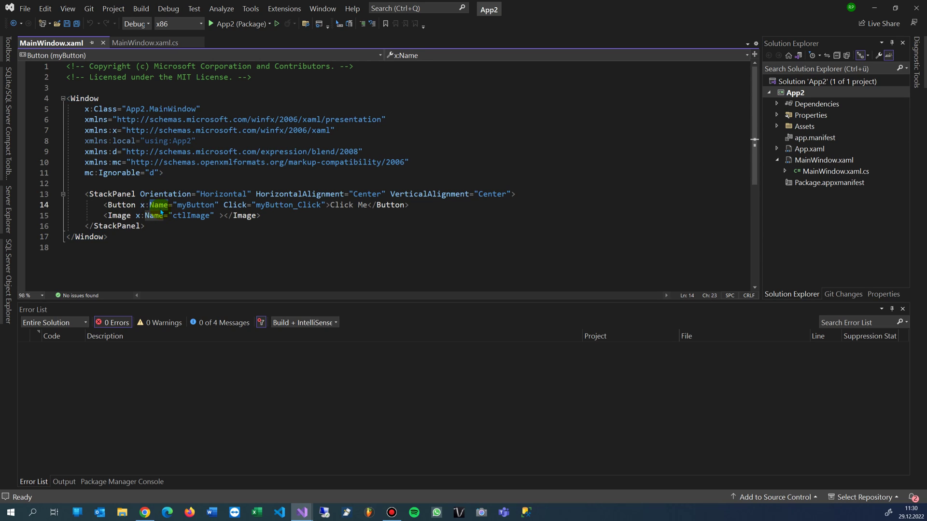
pyautogui.click(182, 207)
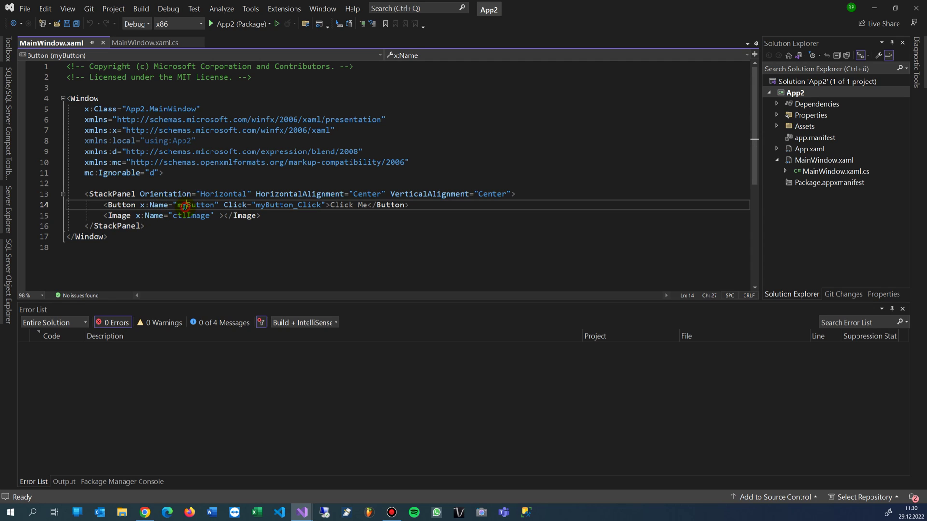
pyautogui.doubleClick(181, 205)
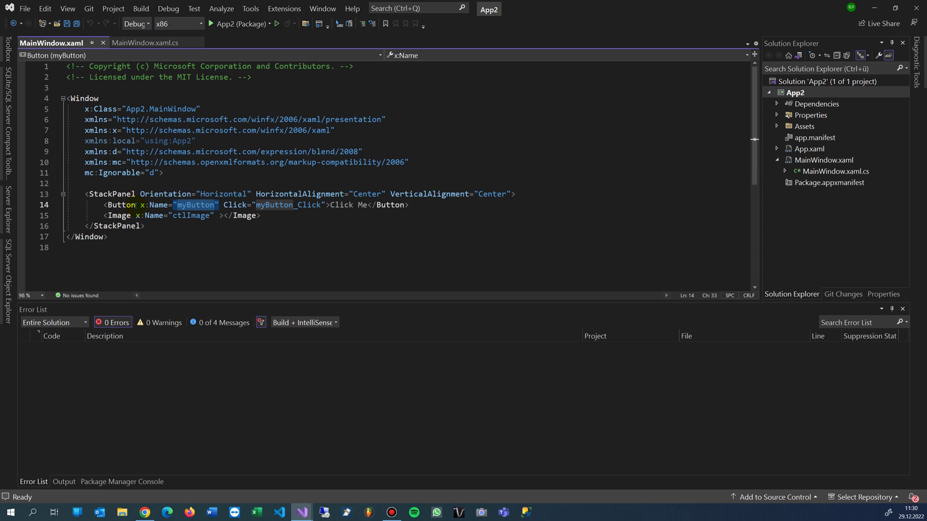
pyautogui.moveTo(139, 205); pyautogui.dragTo(213, 206)
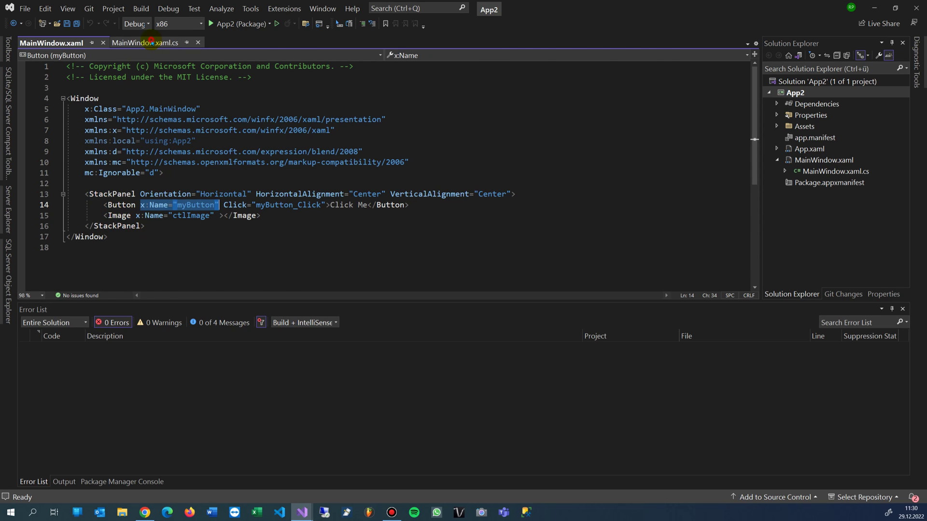
# Step: Return to MainWindow.xaml.cs, note XamlRoot on line 53, and start App2 Package with debugging
pyautogui.click(145, 43)
pyautogui.doubleClick(274, 230)
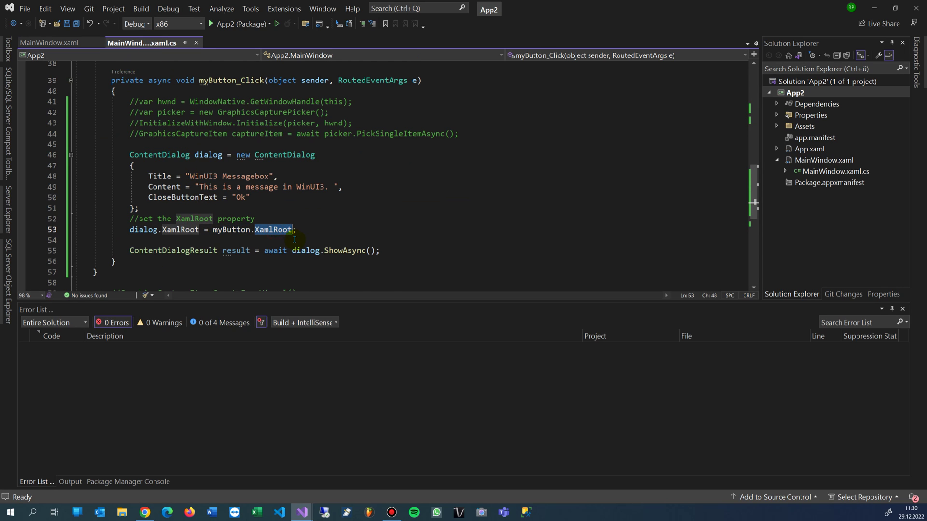
pyautogui.click(235, 24)
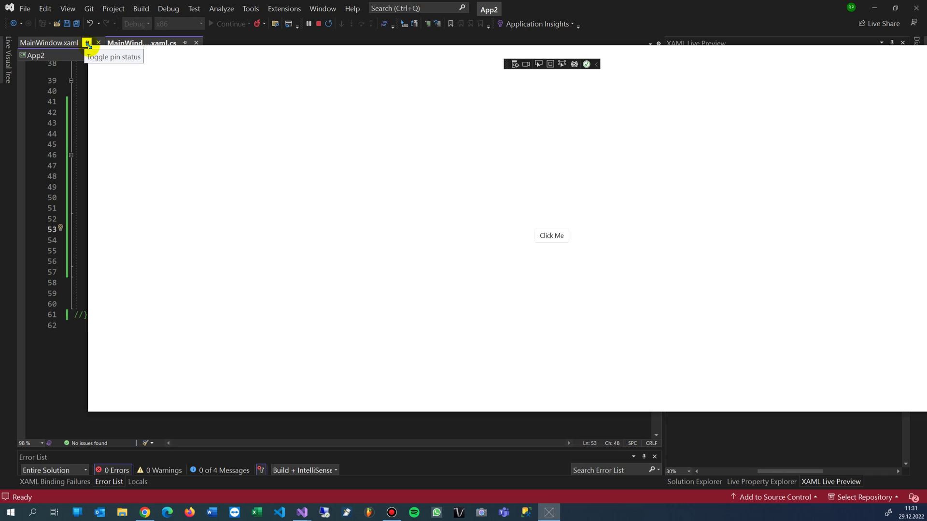
# Step: Resize the WinUI Desktop window and hit Click Me to show the WinUI3 Messagebox dialog
pyautogui.moveTo(87, 45); pyautogui.dragTo(369, 108)
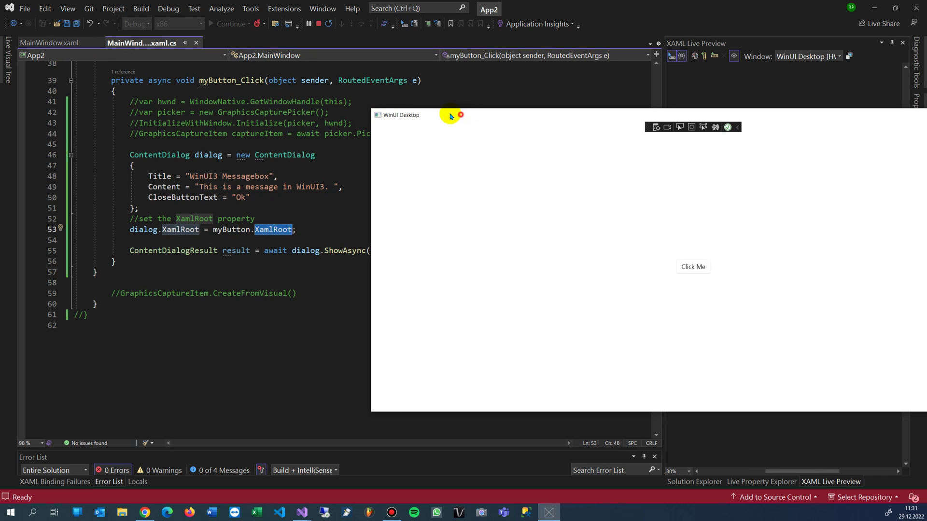
pyautogui.click(472, 234)
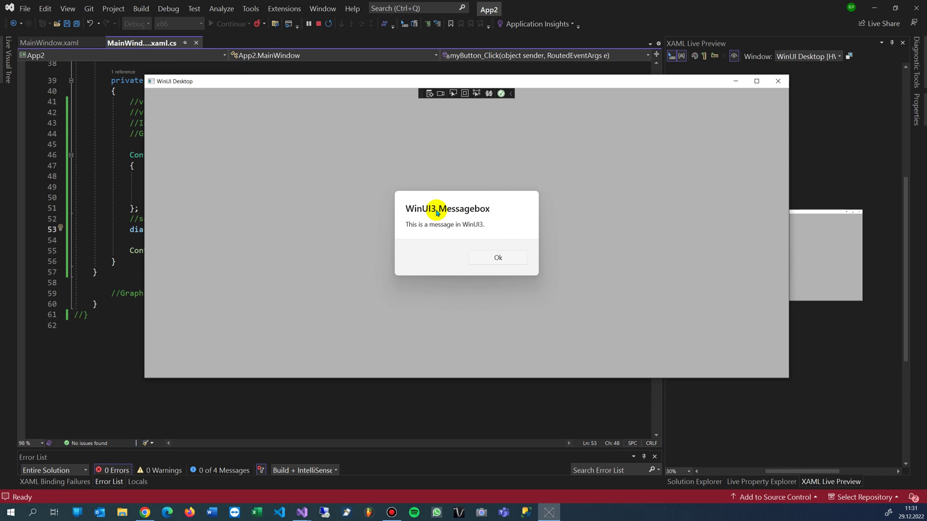